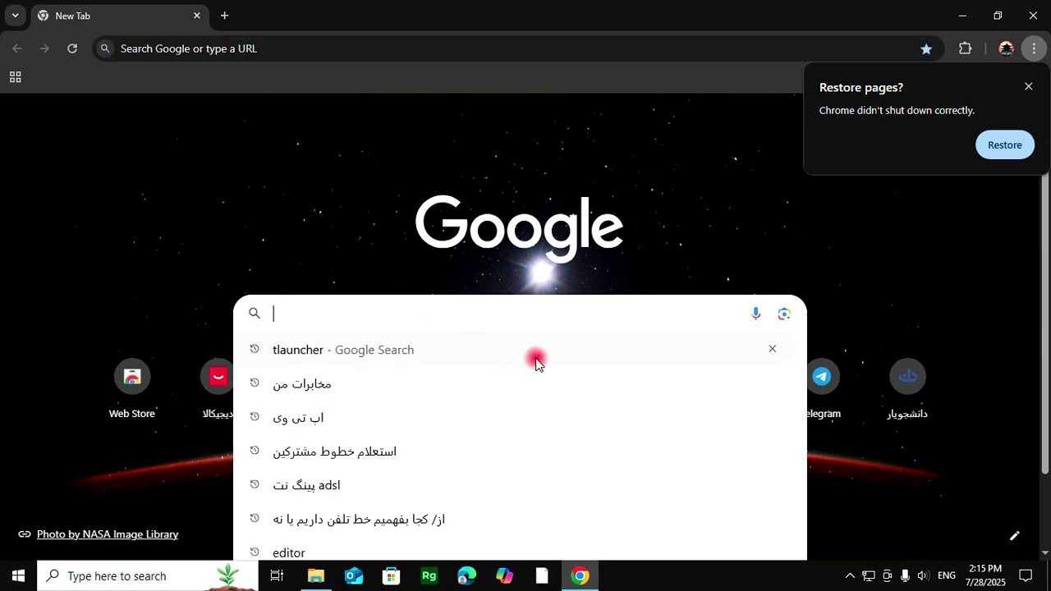
Step: Search Google for tlauncher, open the tlauncher.org site and dismiss the restore-pages notice
type("tla")
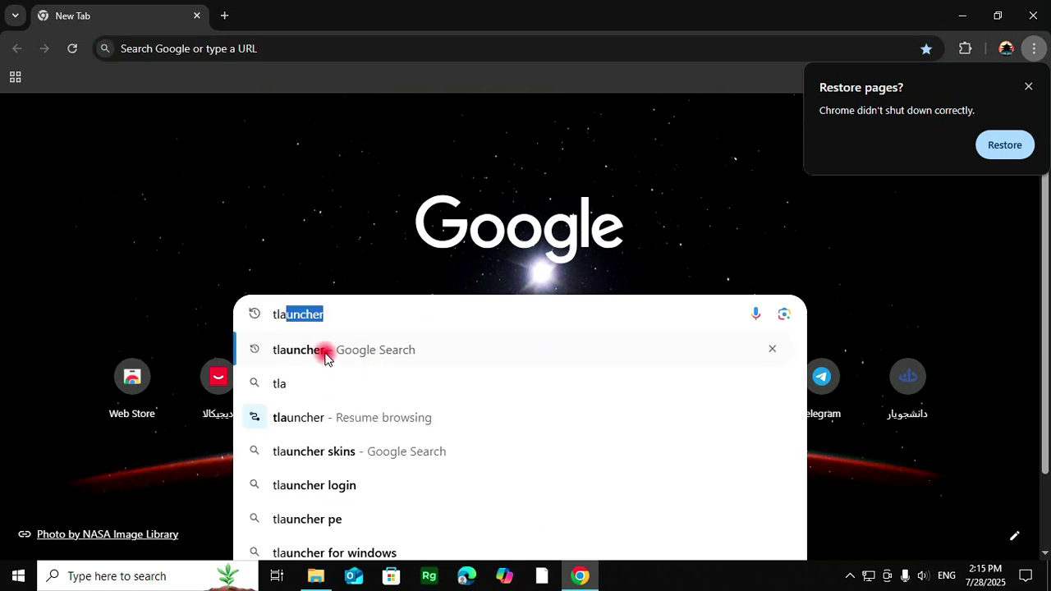
left_click(325, 355)
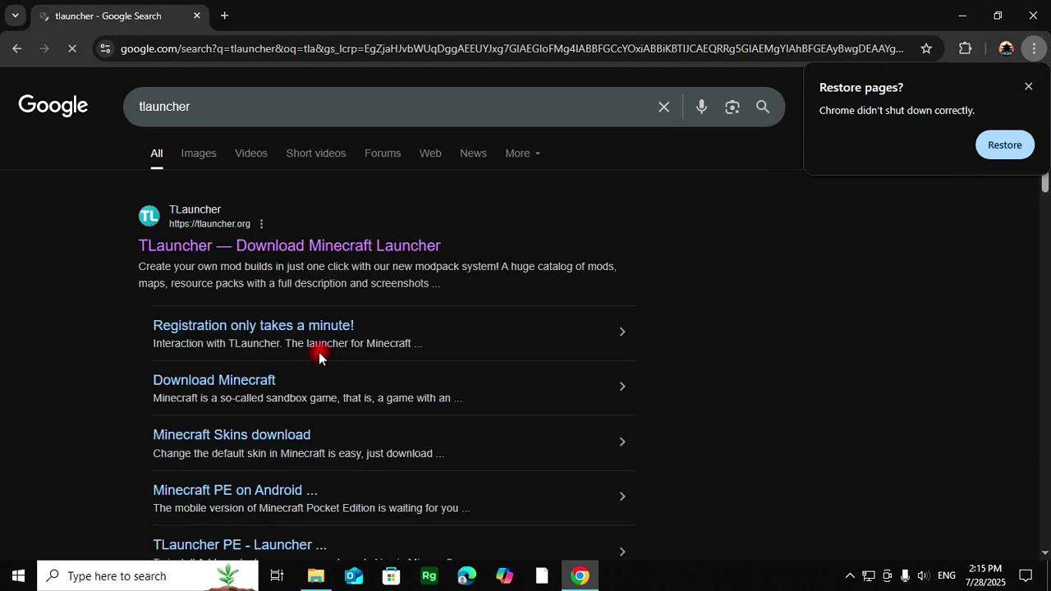
left_click(203, 246)
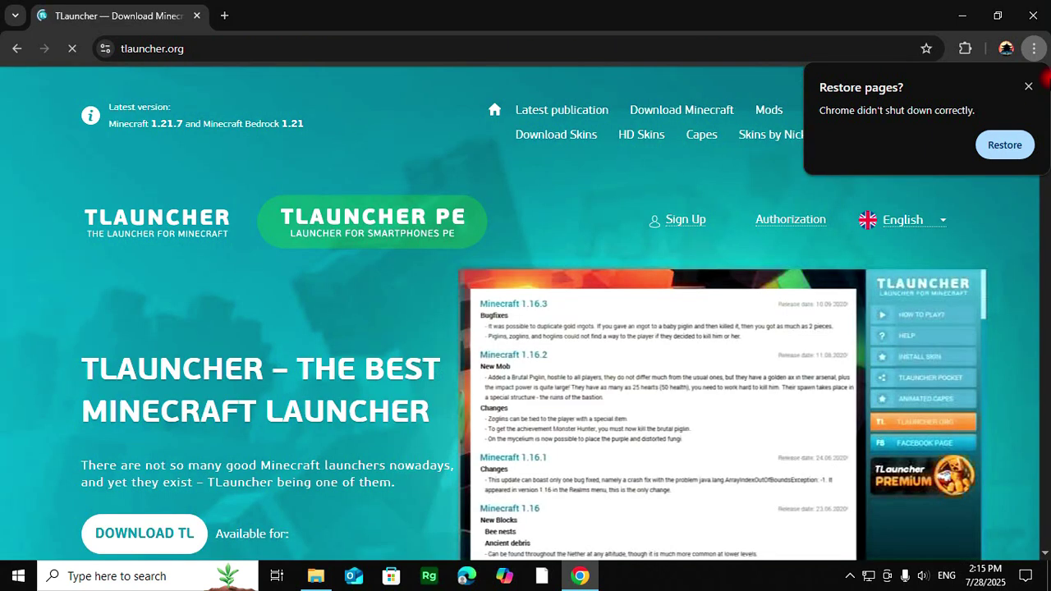
left_click(1028, 87)
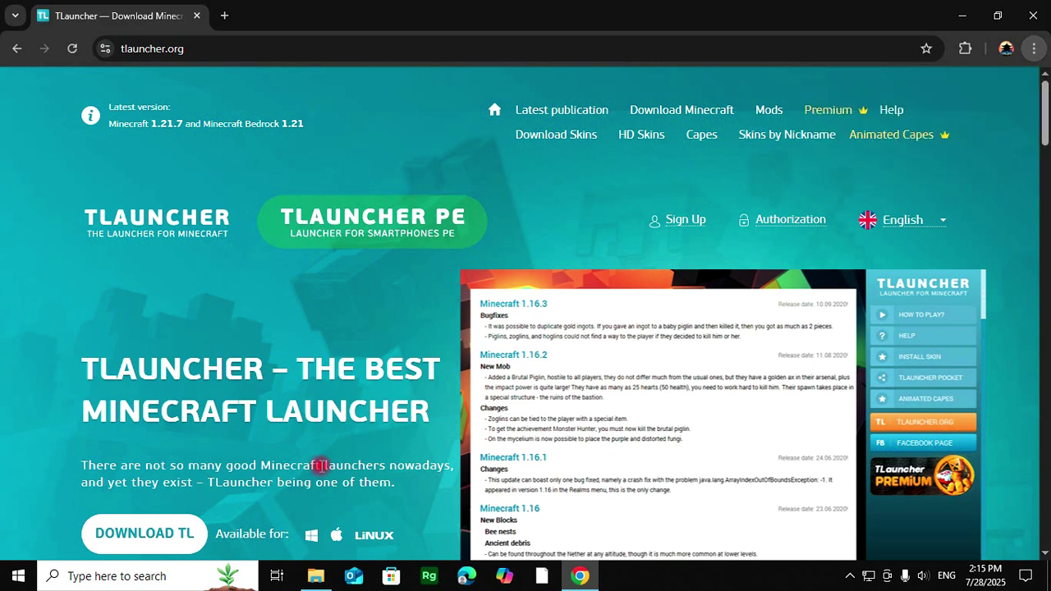
Step: Download TLauncher for Windows (TLauncher-Installer-1.8.8.exe) and show the downloaded file in its folder
scroll(356, 276, "down", 3)
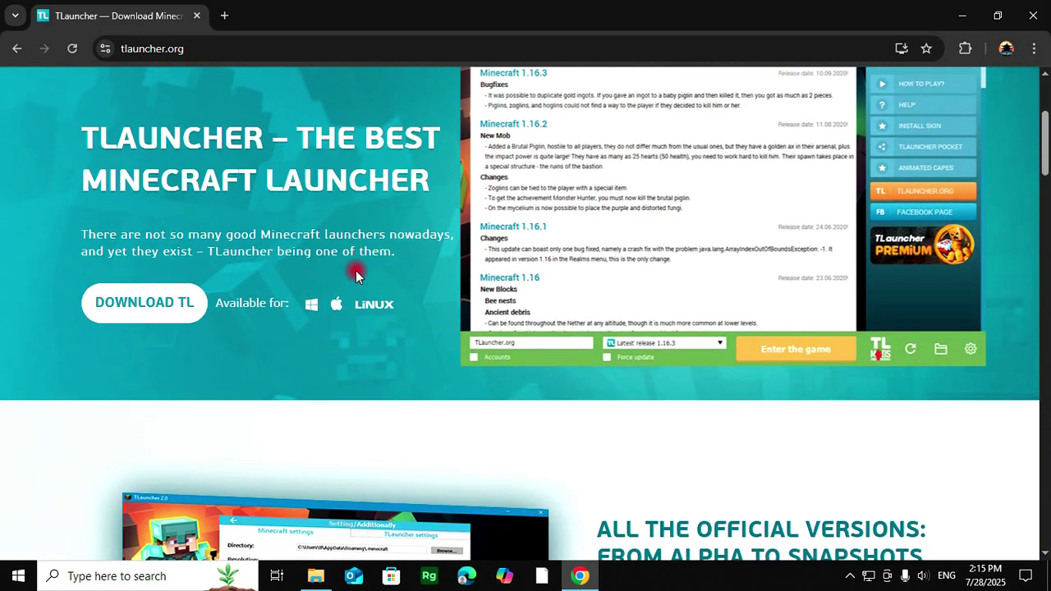
left_click(174, 302)
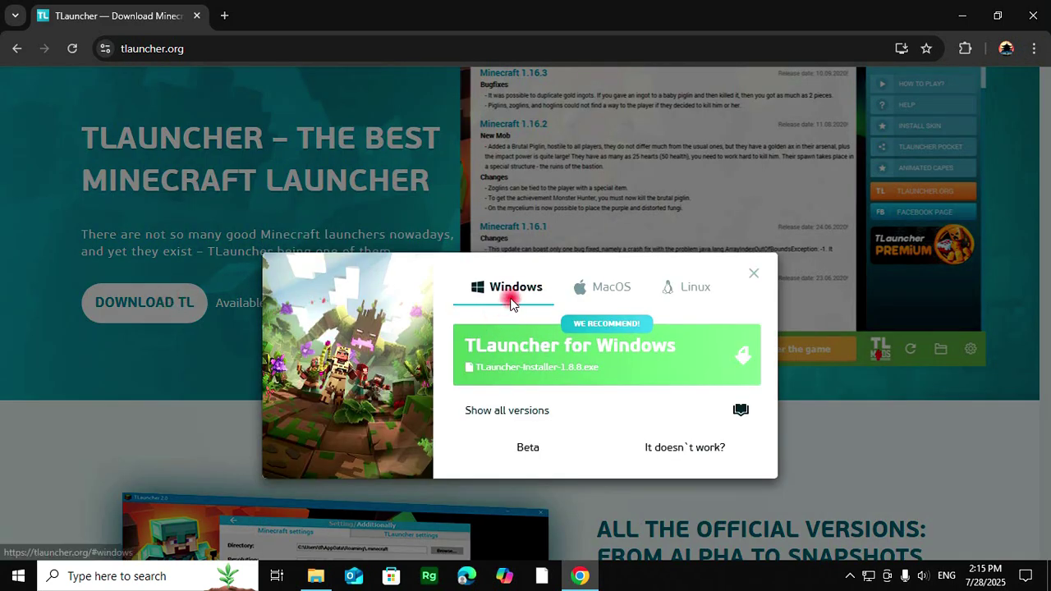
left_click(505, 341)
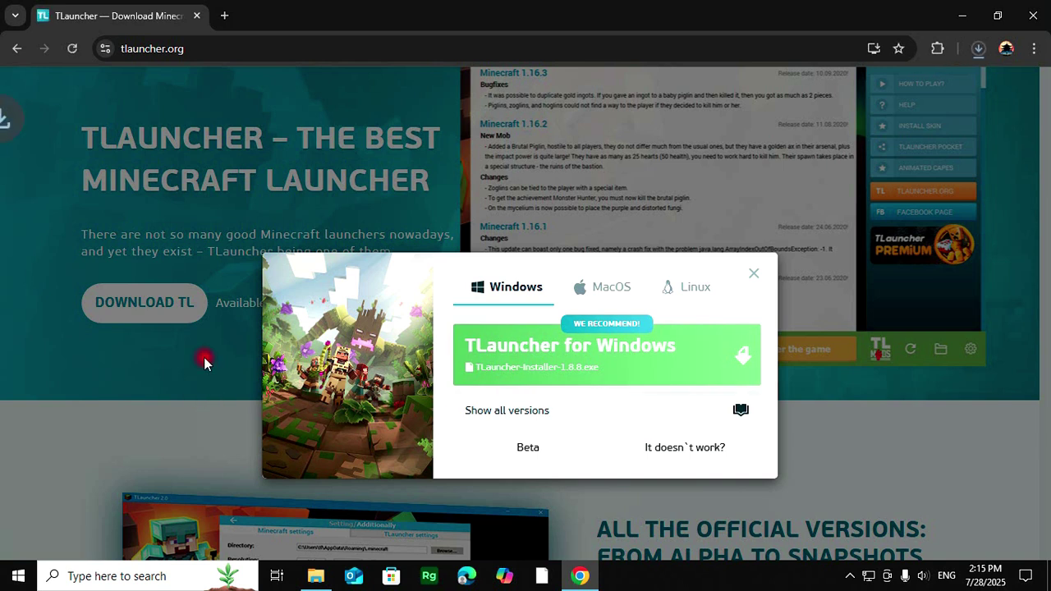
left_click(978, 49)
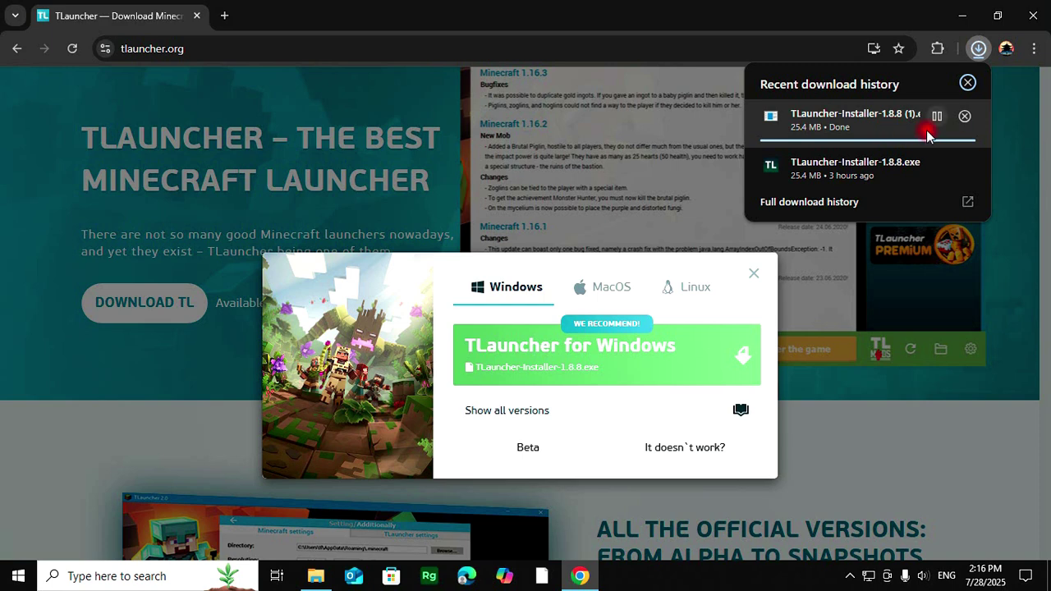
left_click(937, 121)
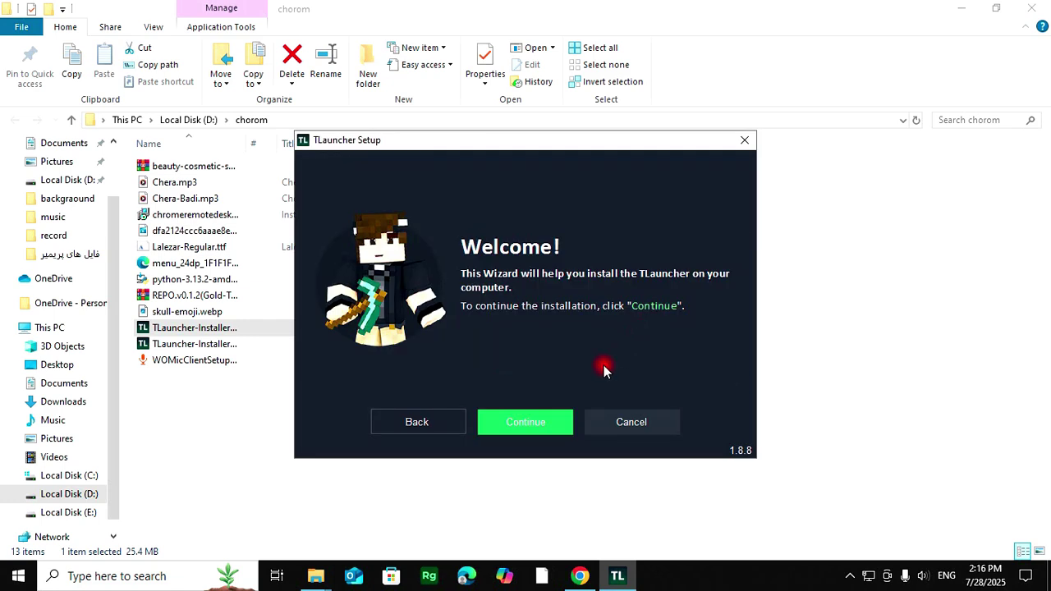
Step: In the TLauncher setup wizard, accept the license agreement, enable a clean installation and start installing
left_click(532, 425)
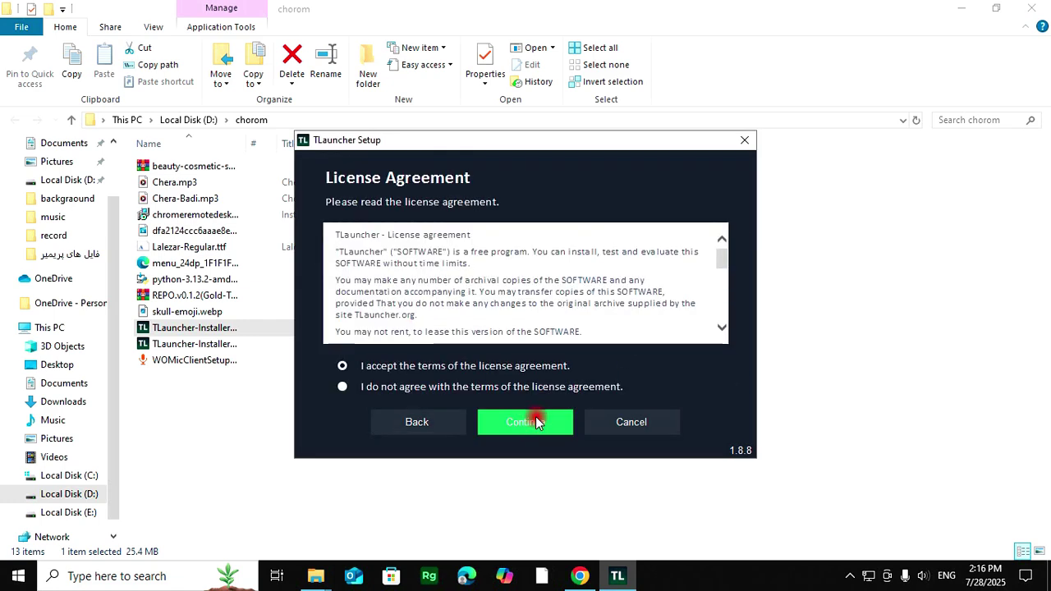
left_click(535, 422)
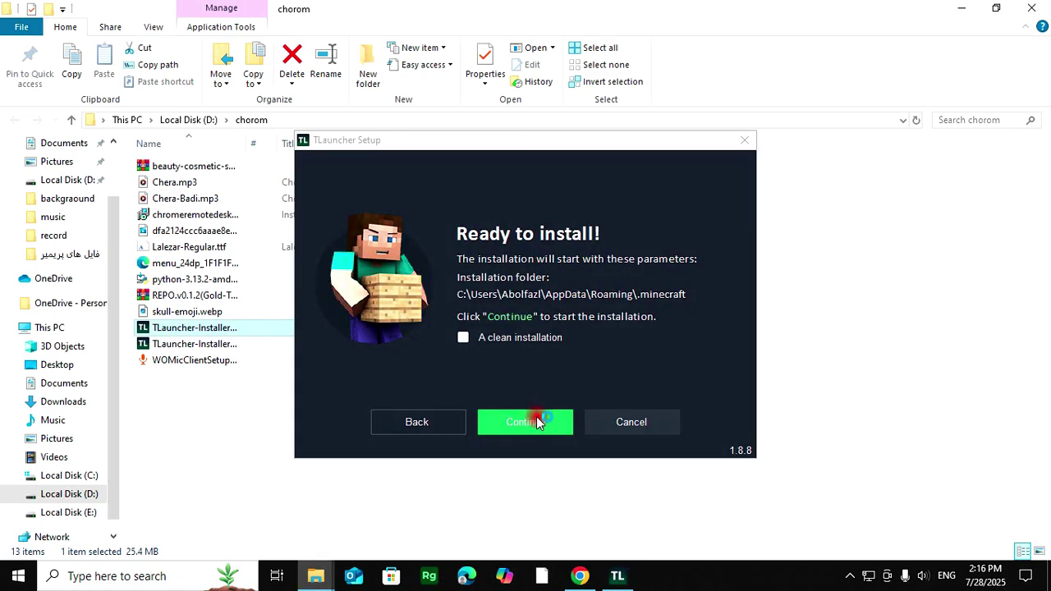
left_click(463, 338)
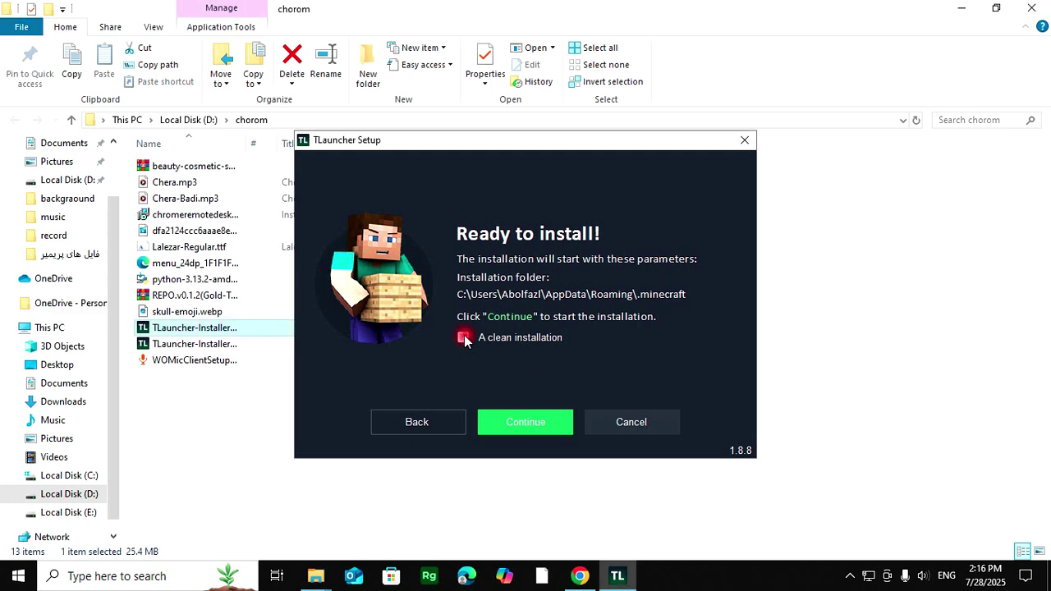
left_click(579, 342)
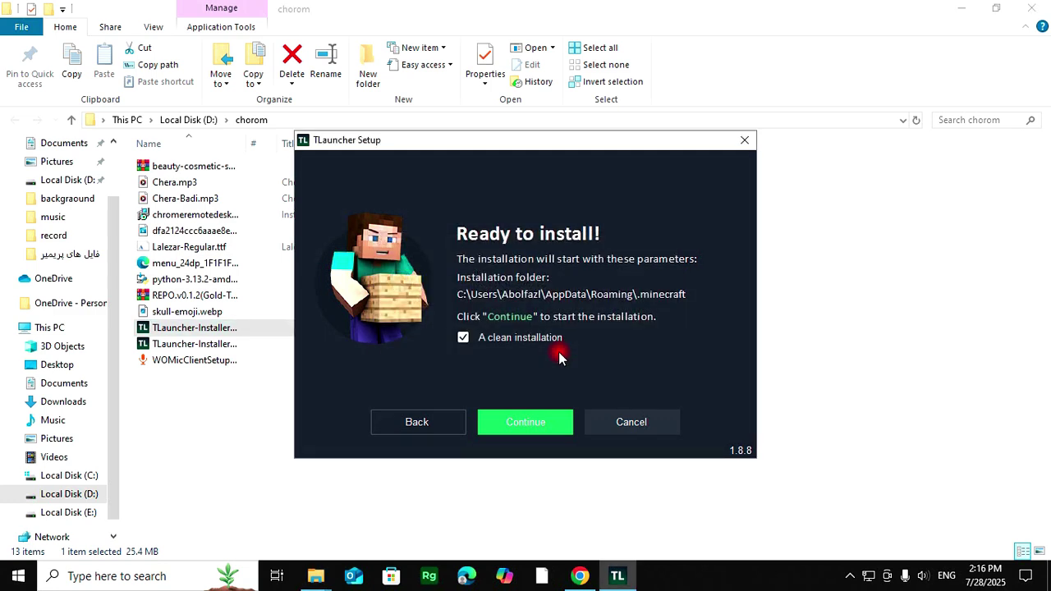
left_click(546, 422)
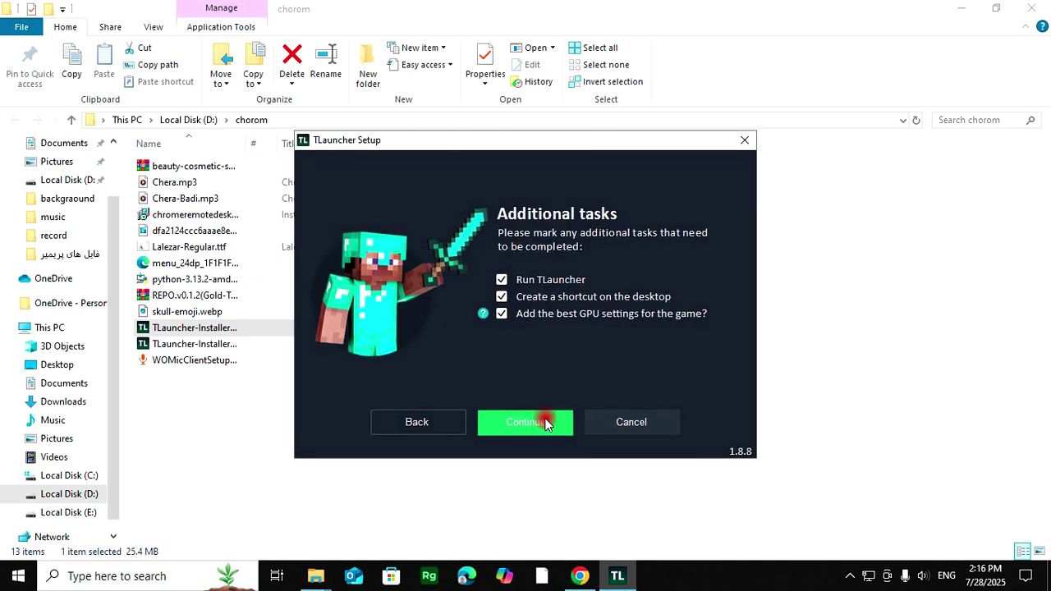
Step: Complete the TLauncher setup, keeping run, desktop shortcut and best GPU settings enabled, and minimize the folder window
left_click(546, 423)
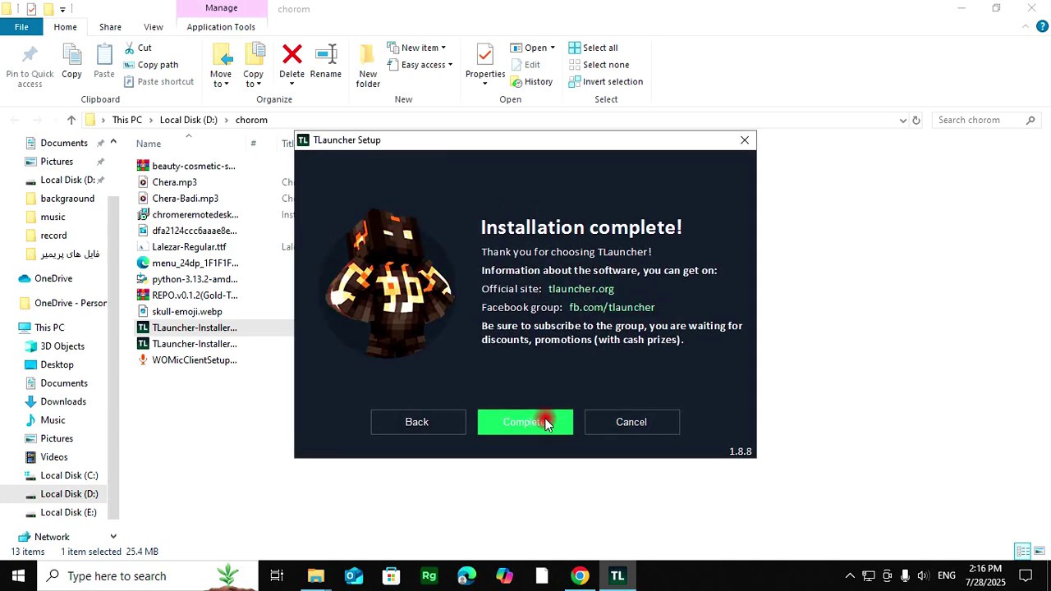
left_click(546, 423)
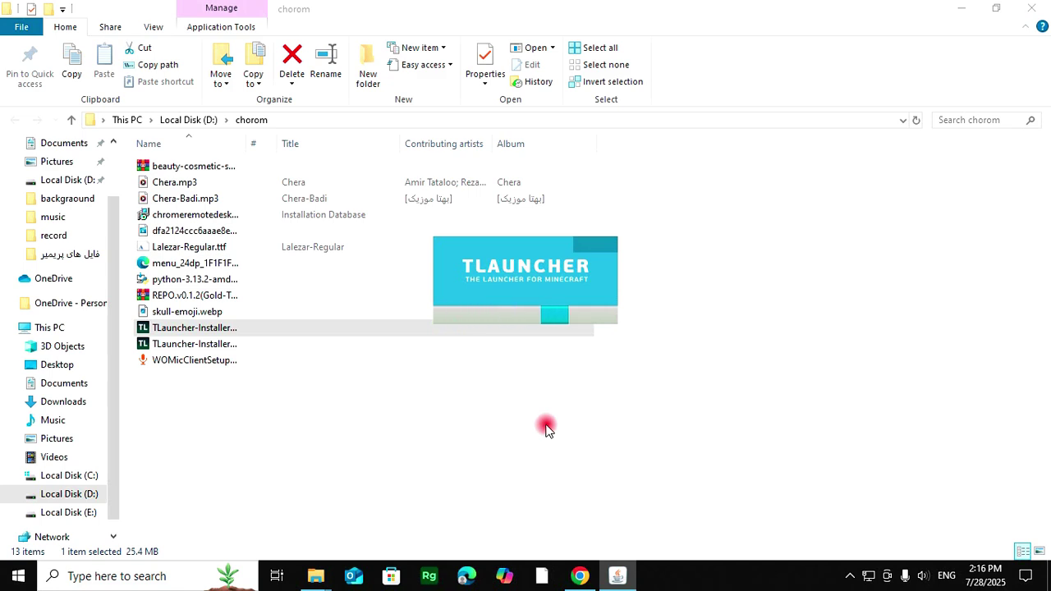
left_click(962, 8)
left_click(959, 12)
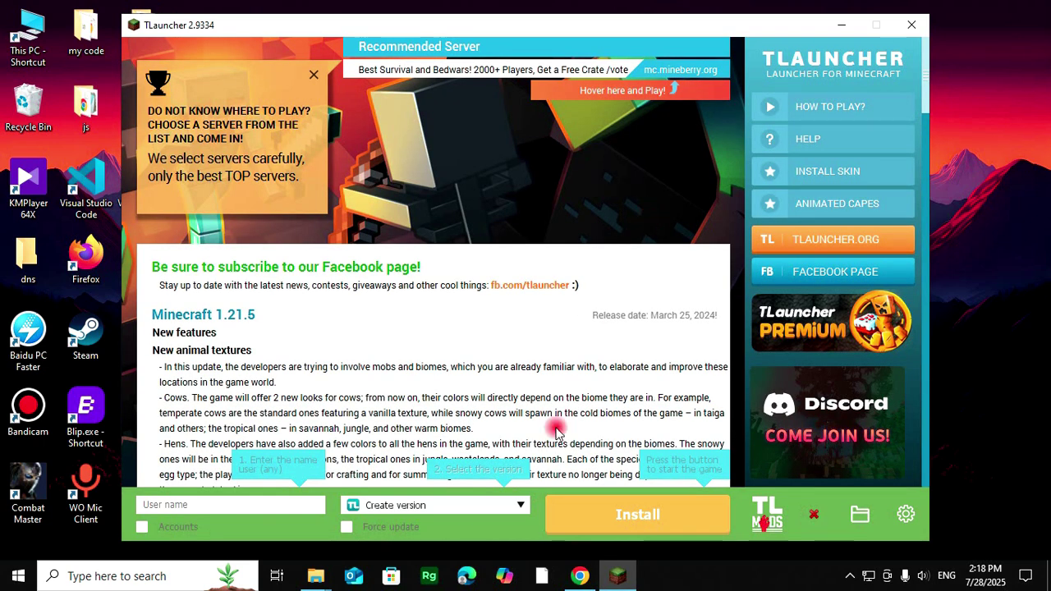
Step: Choose OptiFine 1.17.1 as the Minecraft version in the launcher
left_click(483, 507)
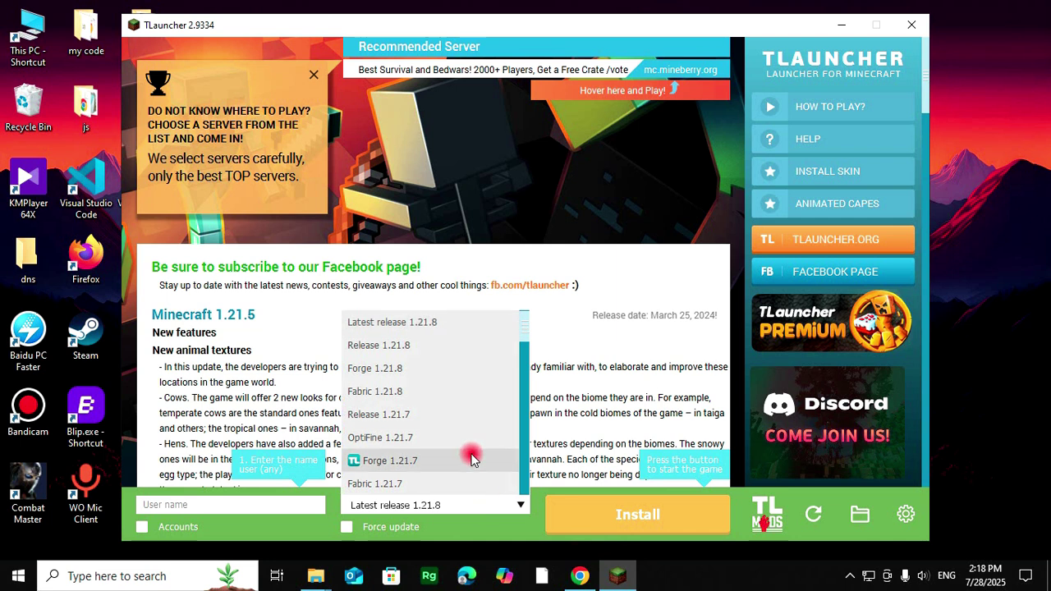
scroll(412, 374, "down", 4)
scroll(412, 373, "down", 3)
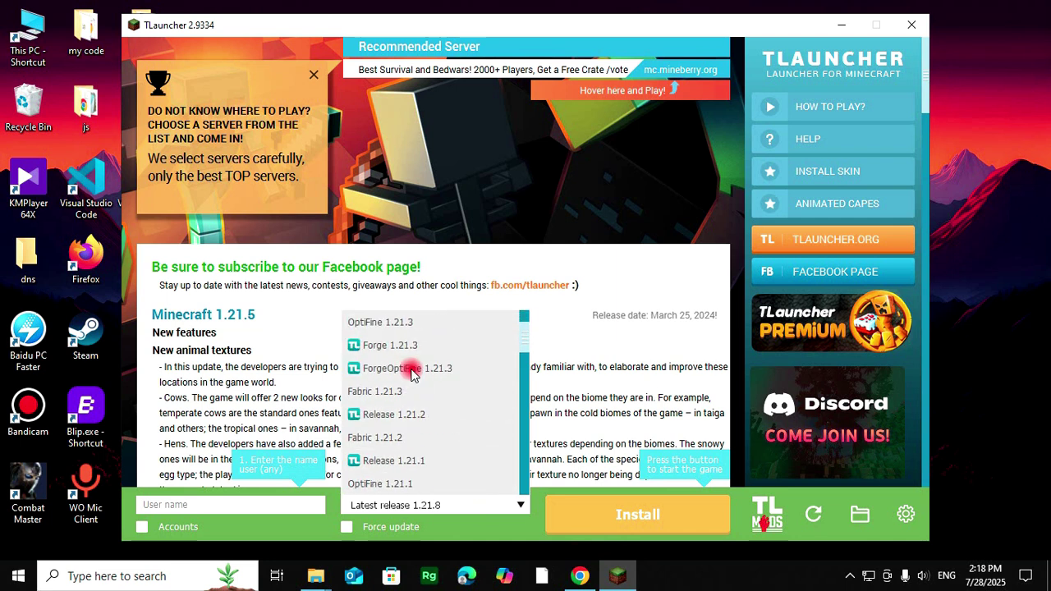
scroll(412, 373, "down", 5)
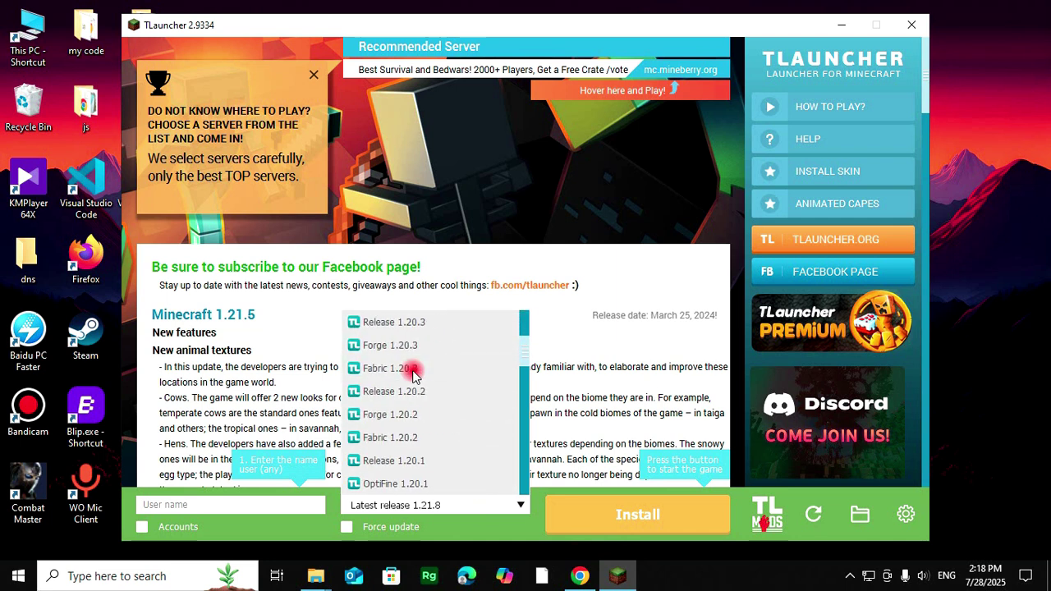
scroll(412, 374, "down", 12)
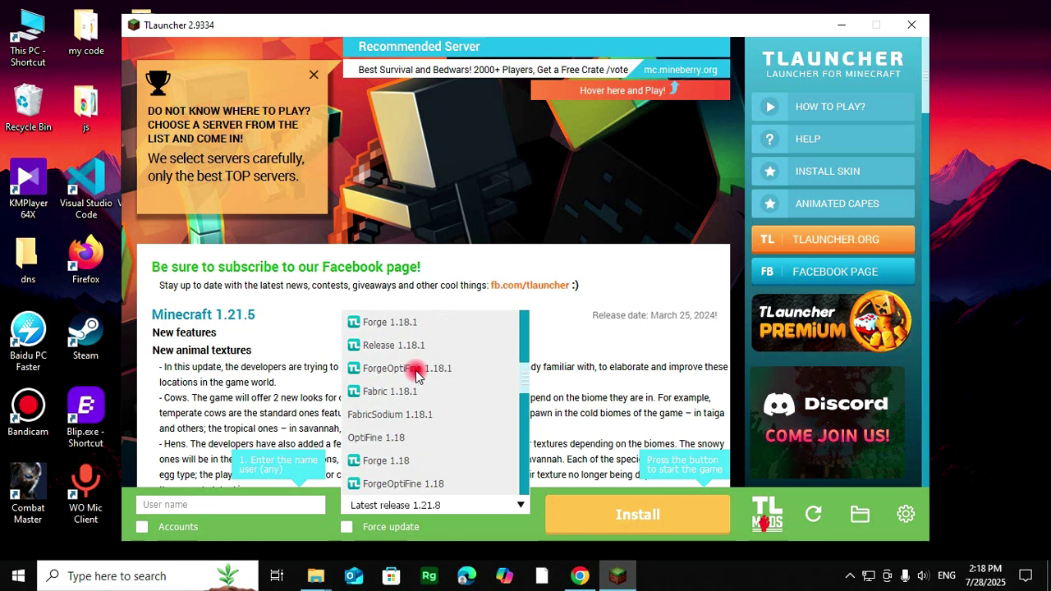
scroll(417, 374, "up", 1)
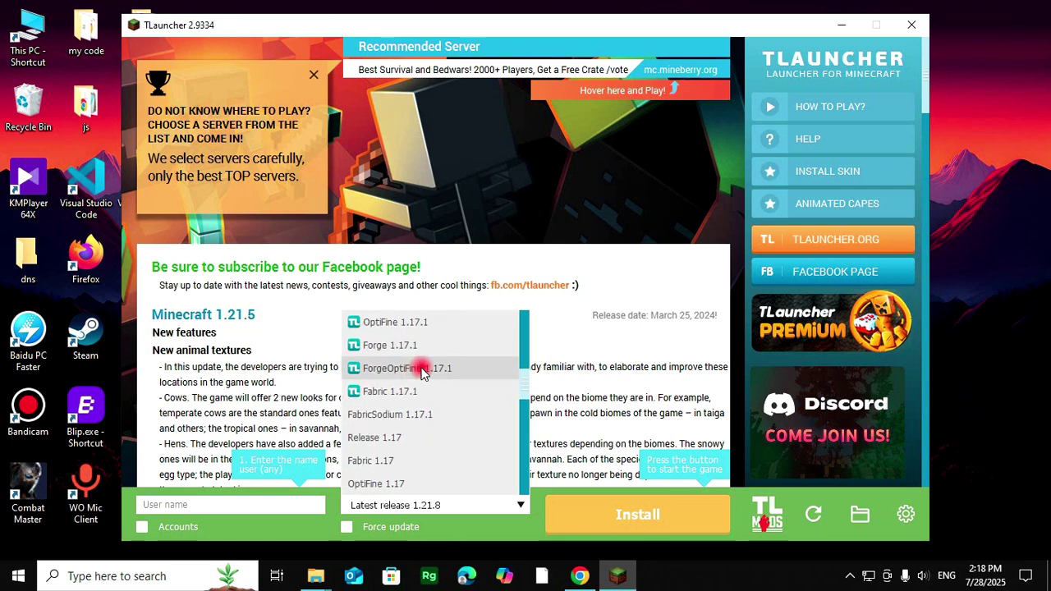
scroll(417, 393, "up", 1)
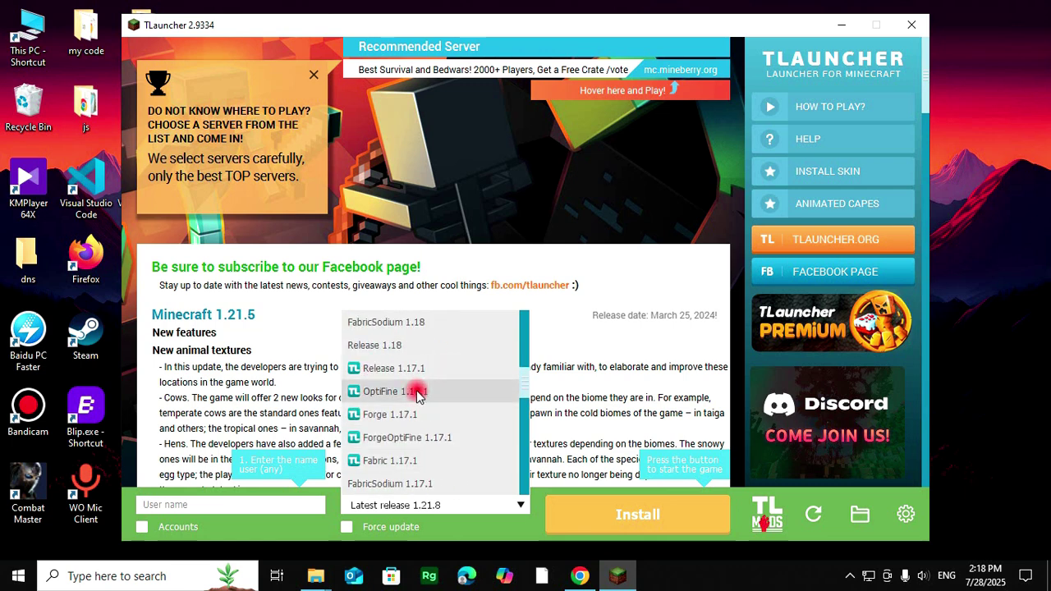
left_click(417, 392)
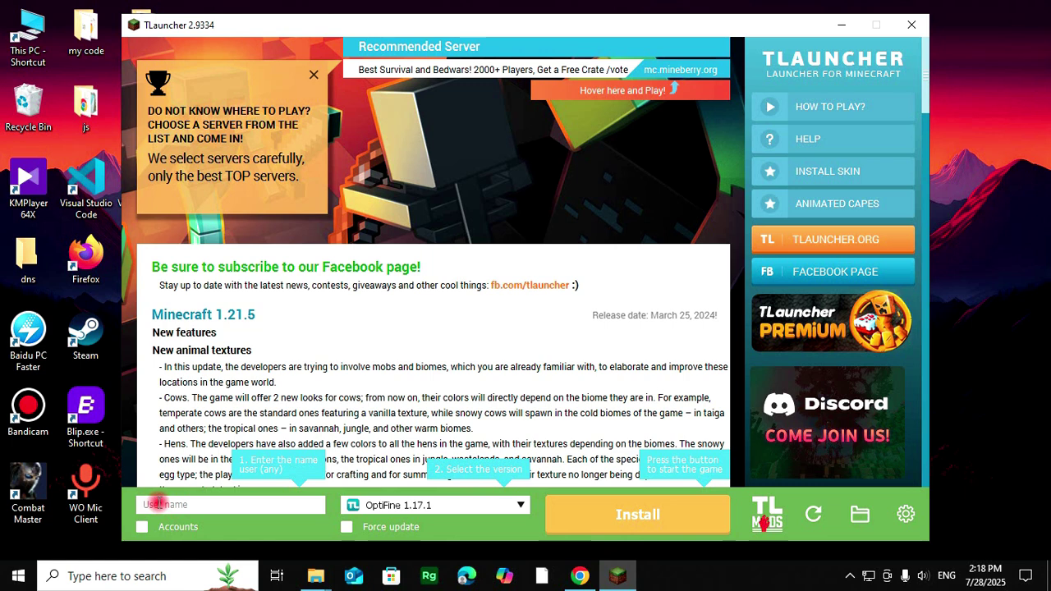
Step: Switch to Chrome, close the download dialog and view the Sign Up form on the TLauncher website
left_click(841, 25)
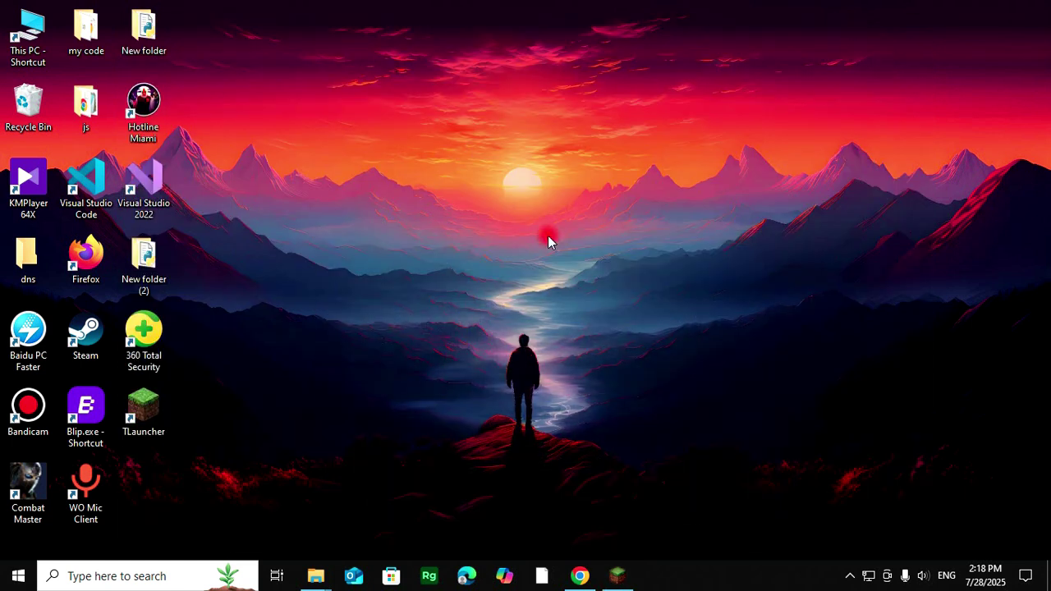
left_click(580, 575)
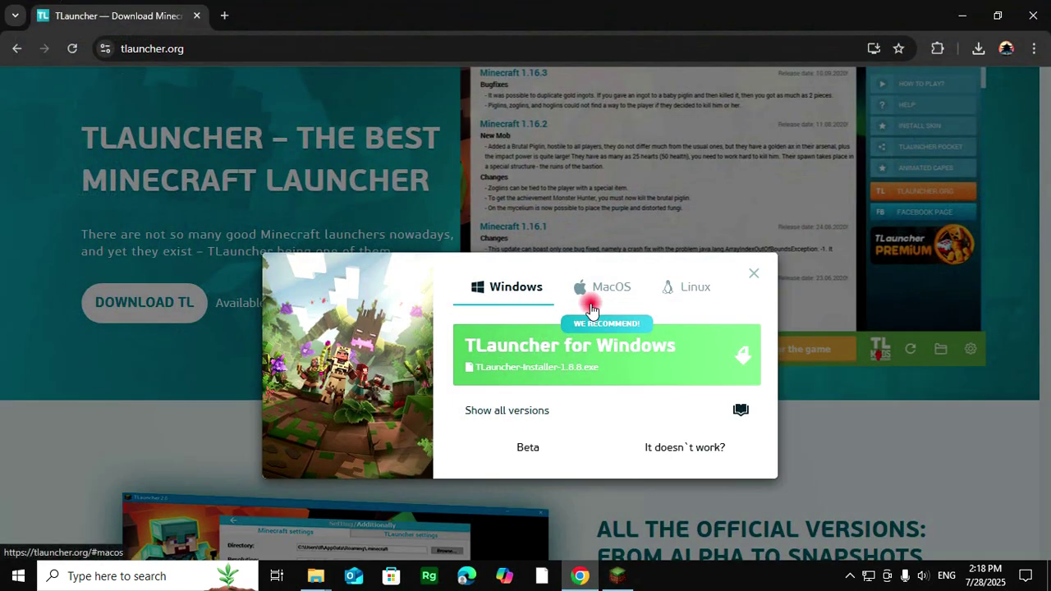
left_click(755, 276)
scroll(676, 301, "up", 3)
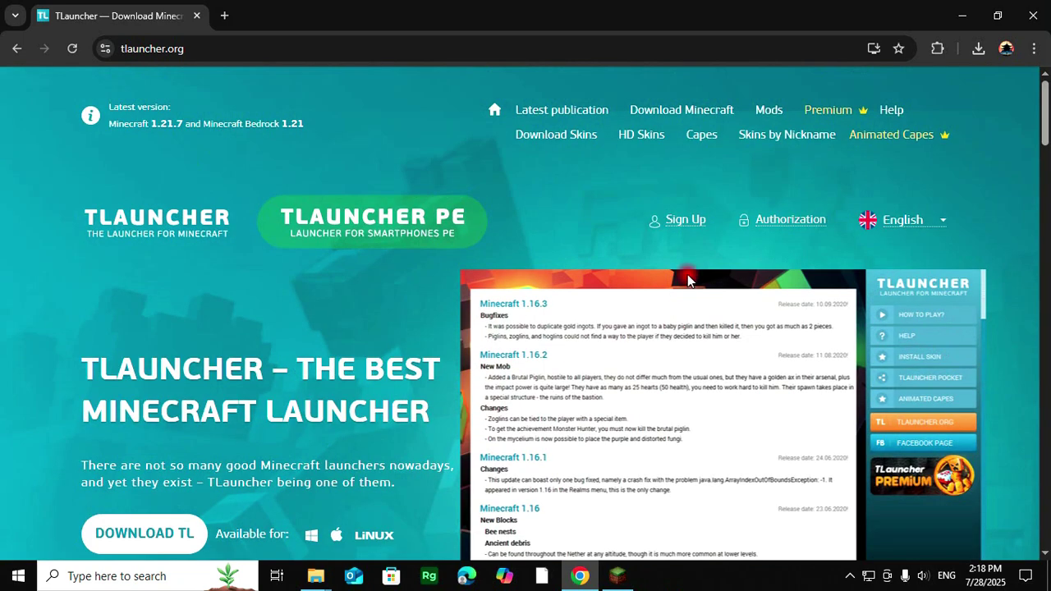
left_click(678, 220)
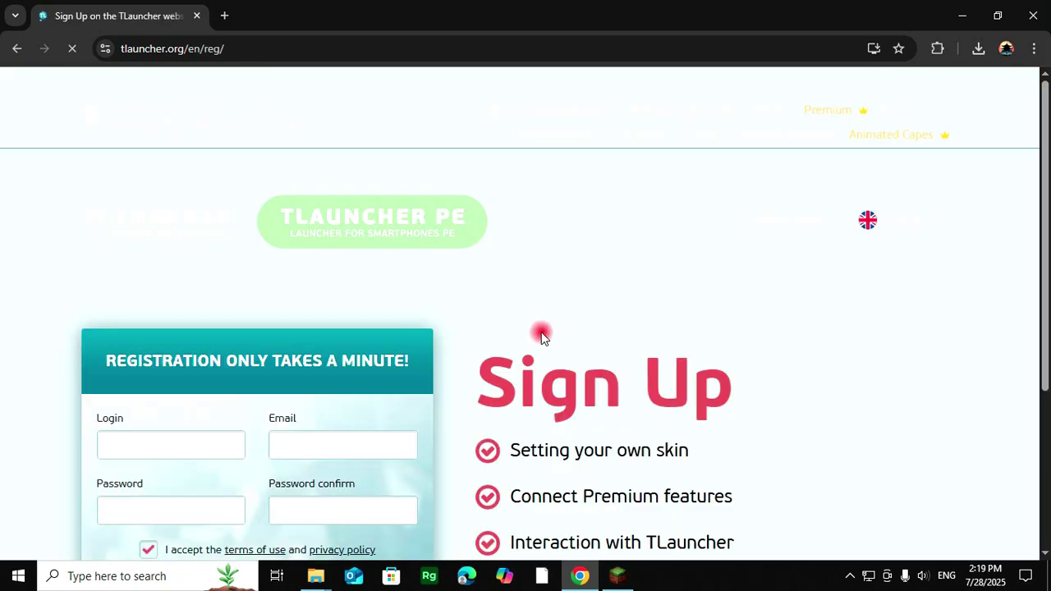
scroll(148, 429, "down", 2)
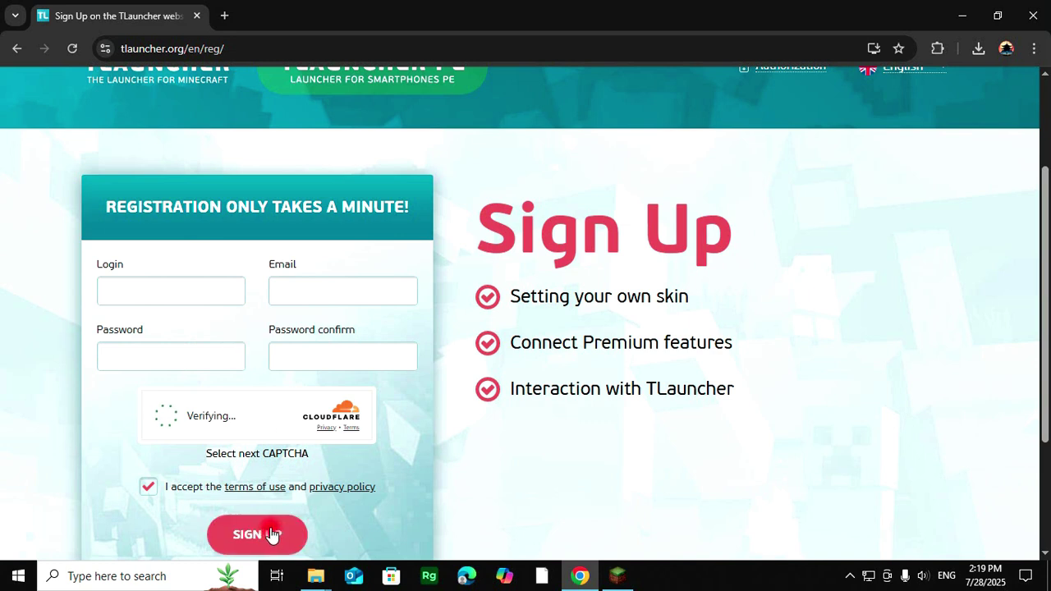
Step: Switch to TLauncher, enable accounts, save a TLauncher.org account with its user name and password, and return to the main page
left_click(956, 16)
left_click(615, 575)
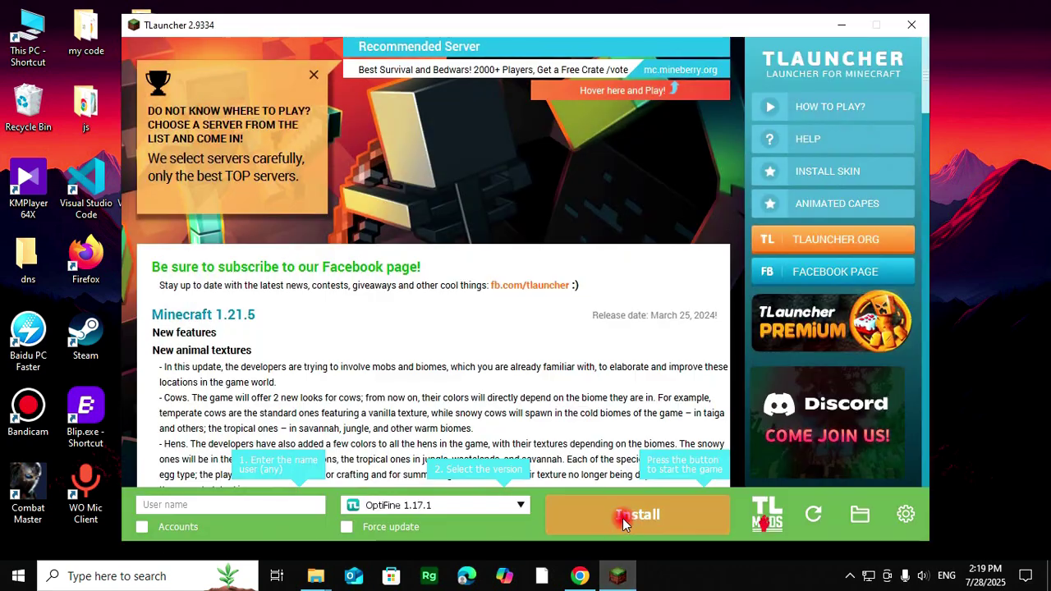
left_click(142, 526)
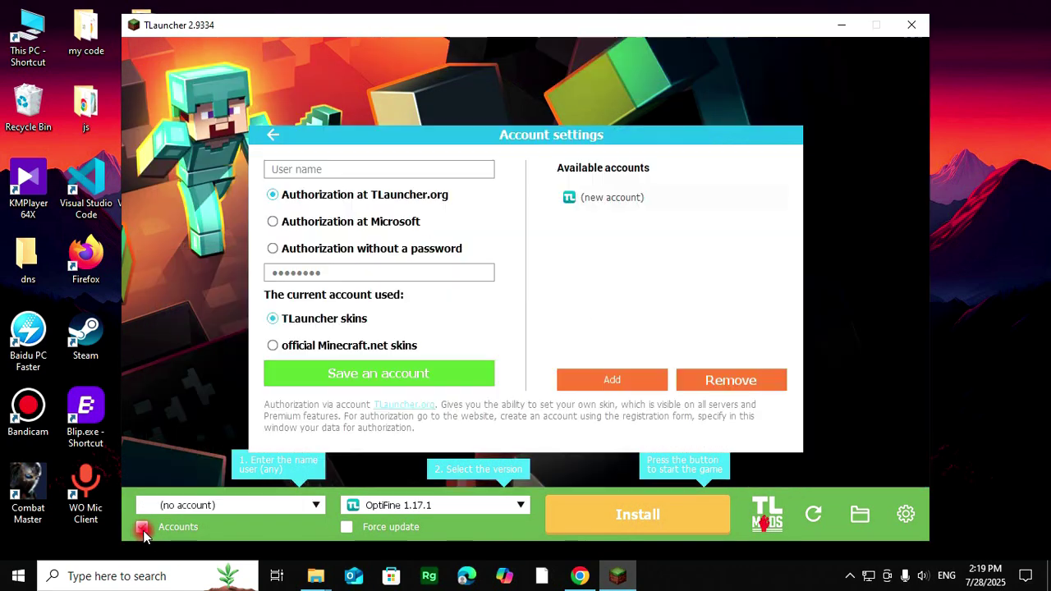
left_click(333, 171)
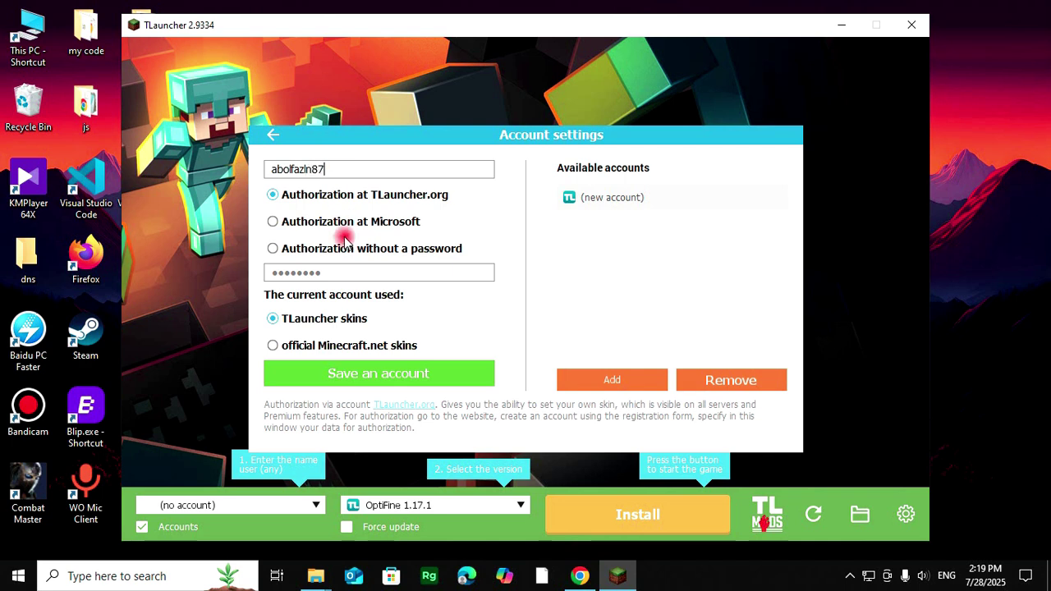
left_click(349, 271)
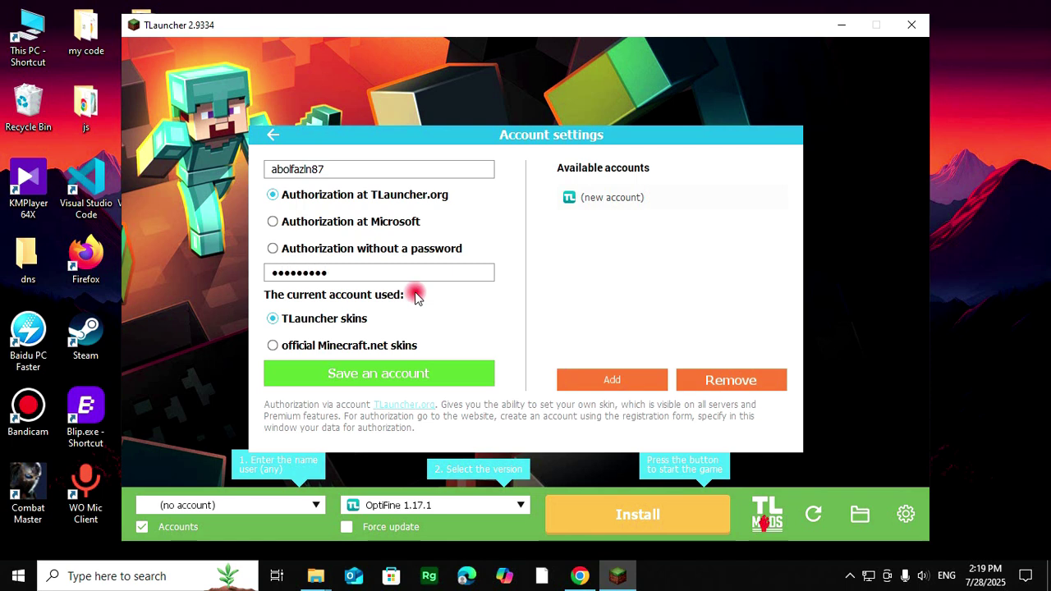
left_click(417, 373)
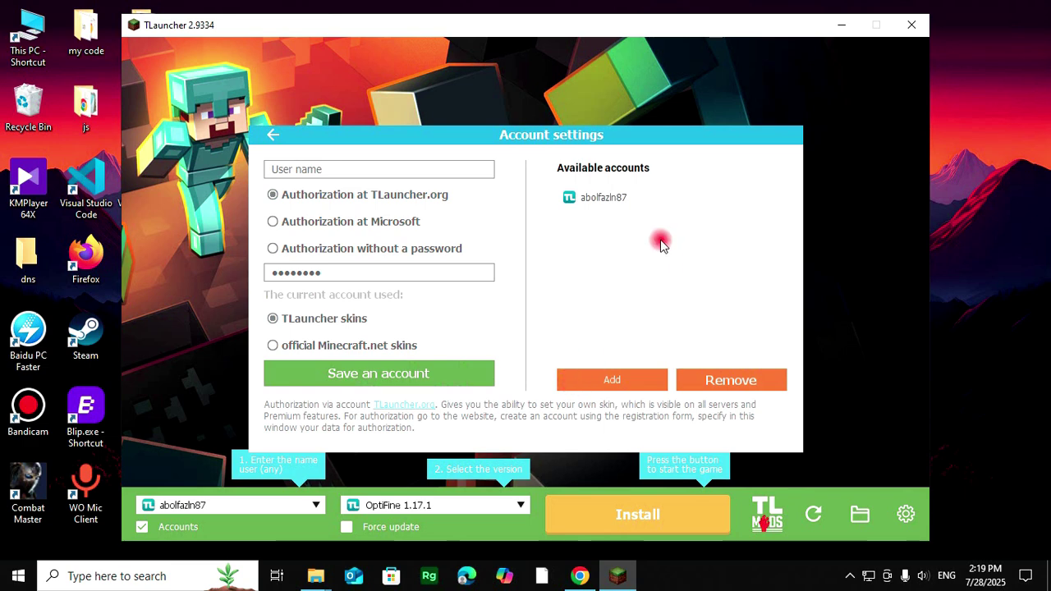
left_click(275, 138)
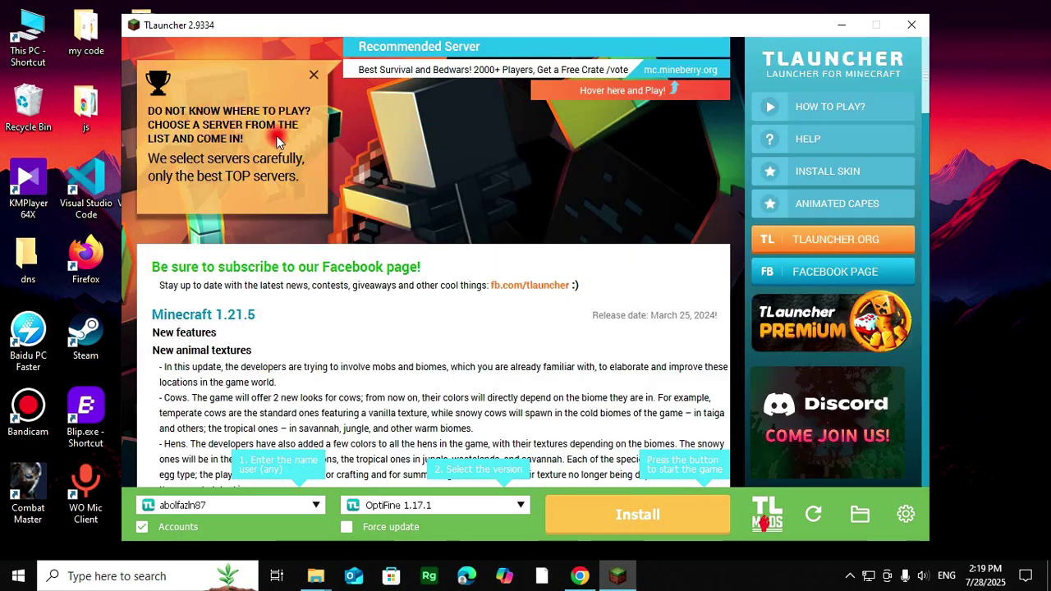
Step: Install the selected OptiFine 1.17.1 version and dismiss the skin notification
left_click(464, 504)
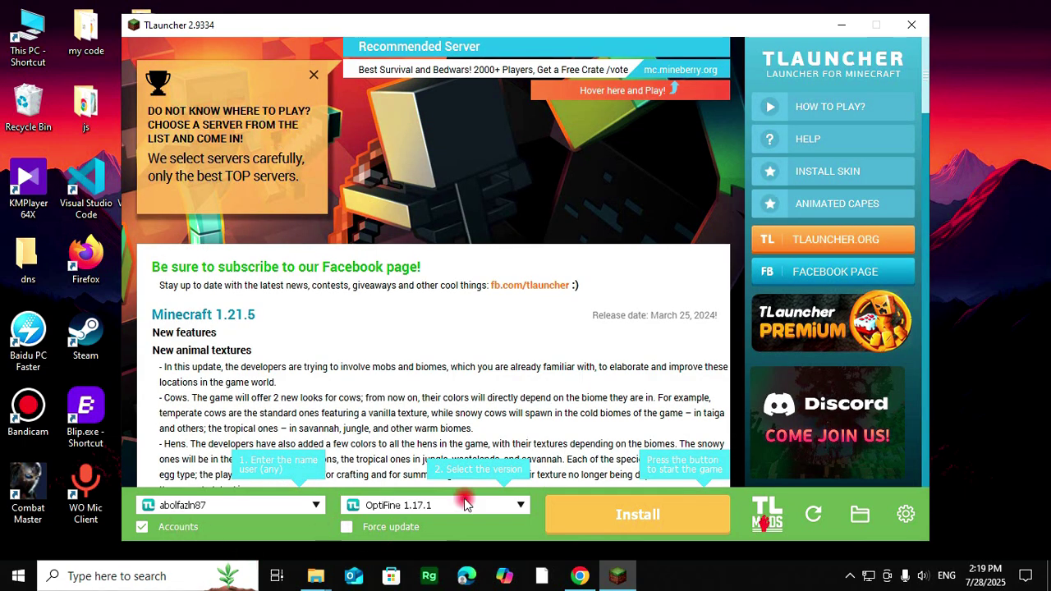
left_click(641, 527)
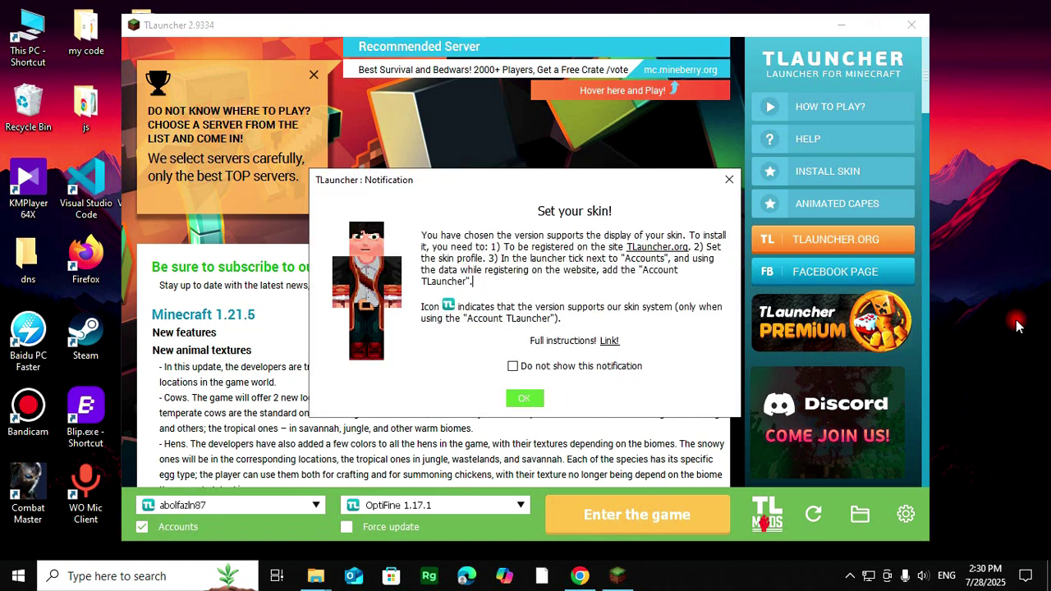
left_click(527, 399)
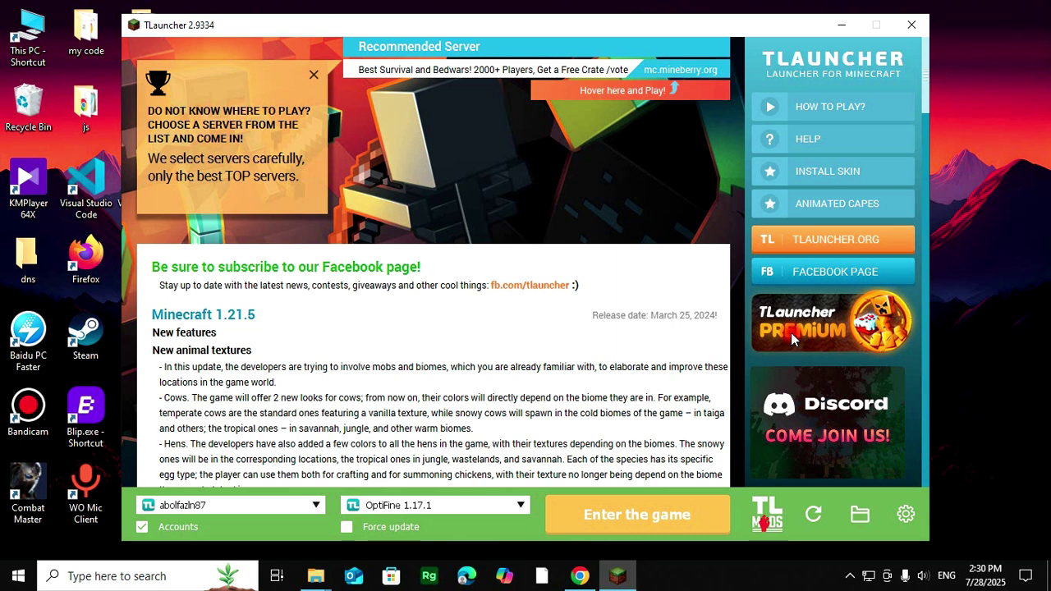
Step: Launch Minecraft 1.17.1 from the launcher and maximize the game window
left_click(652, 516)
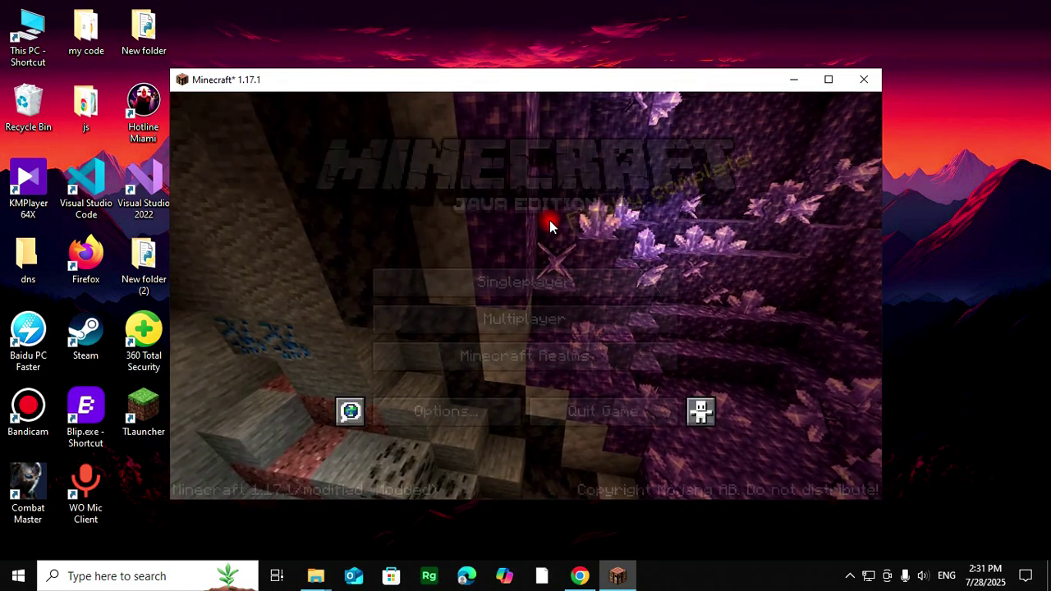
left_click(829, 78)
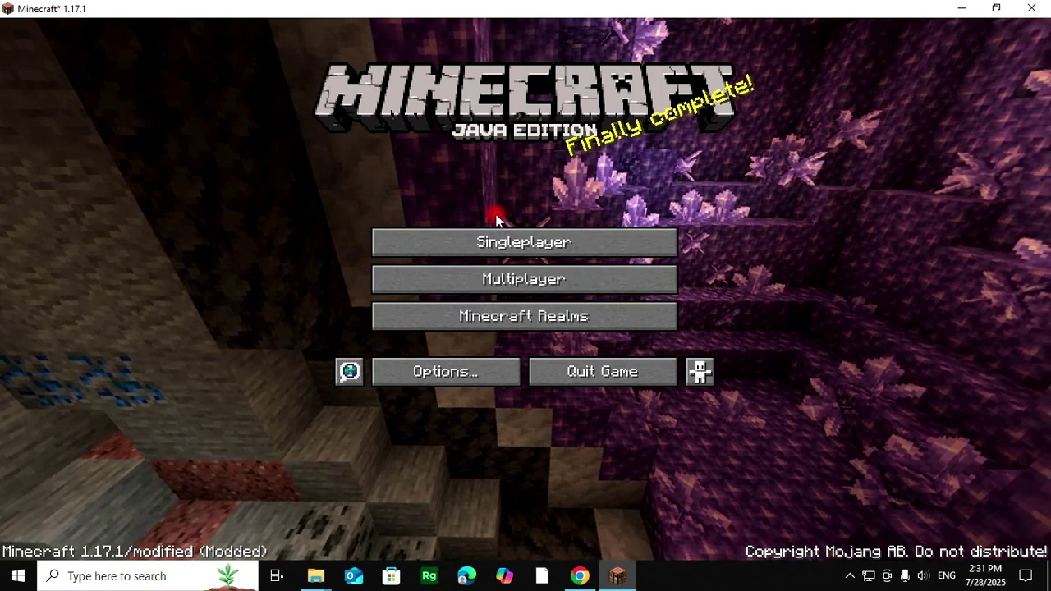
Step: View the singleplayer world creation screen and the multiplayer server list, returning to the title screen after each
left_click(535, 240)
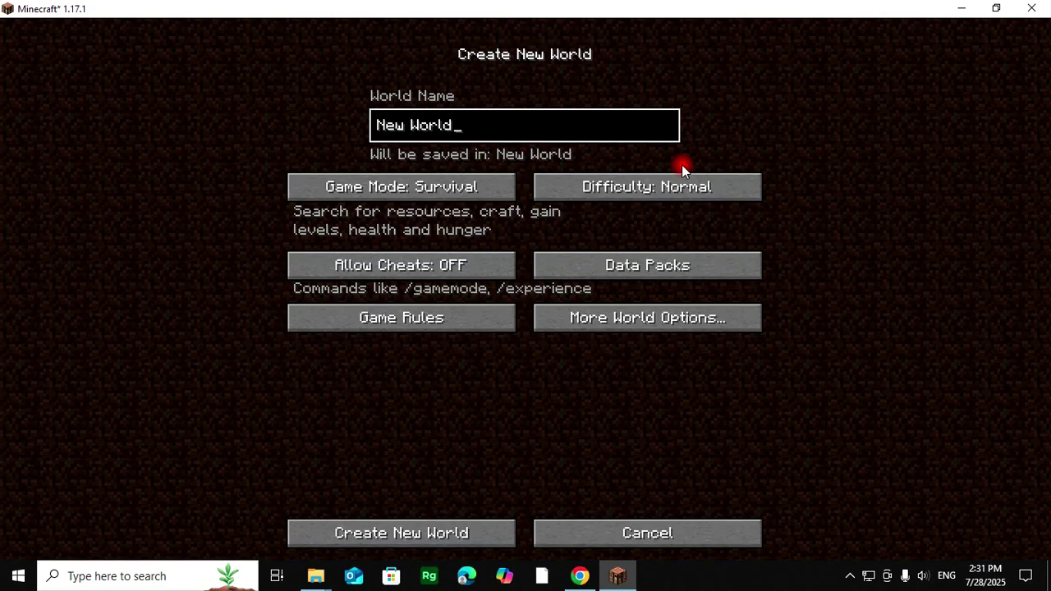
left_click(629, 534)
left_click(497, 280)
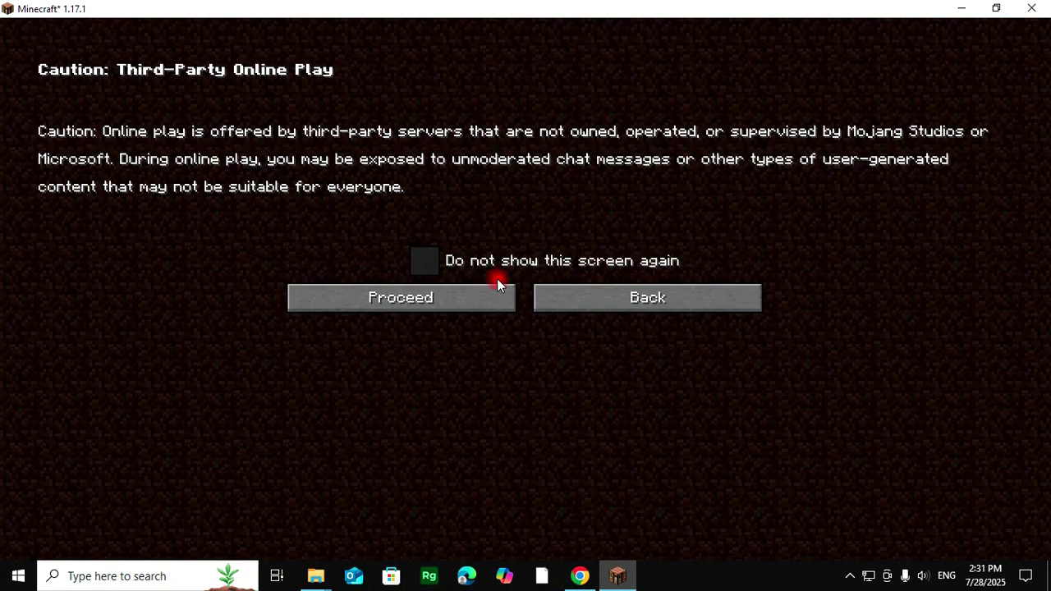
left_click(472, 286)
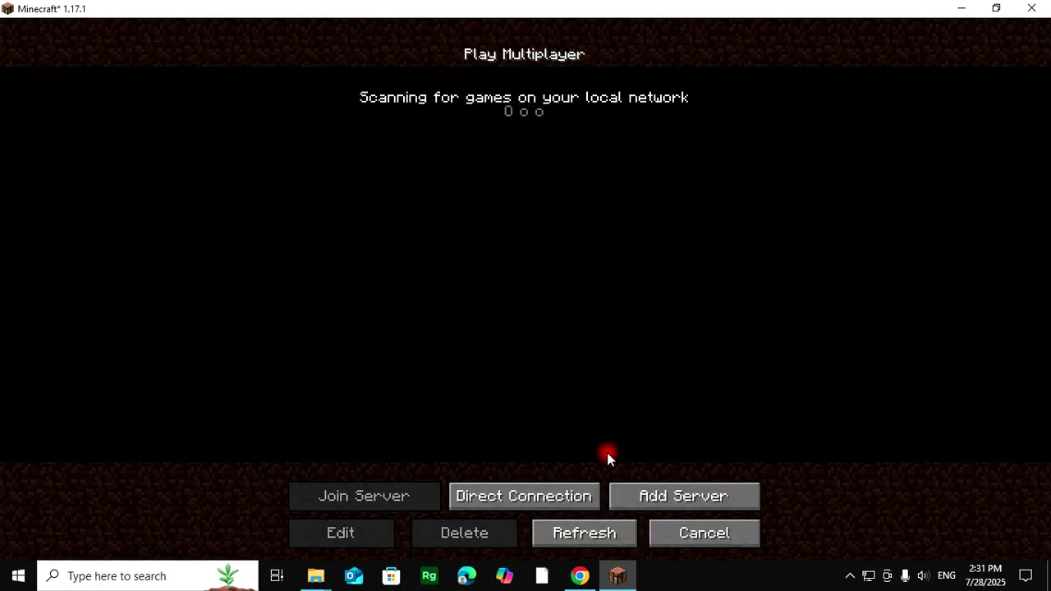
left_click(665, 533)
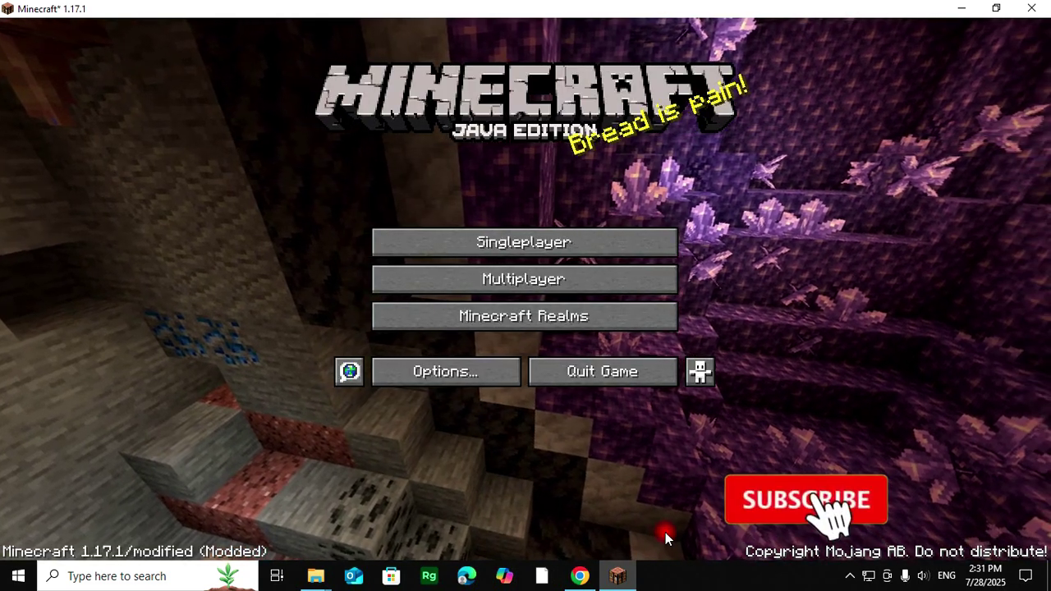